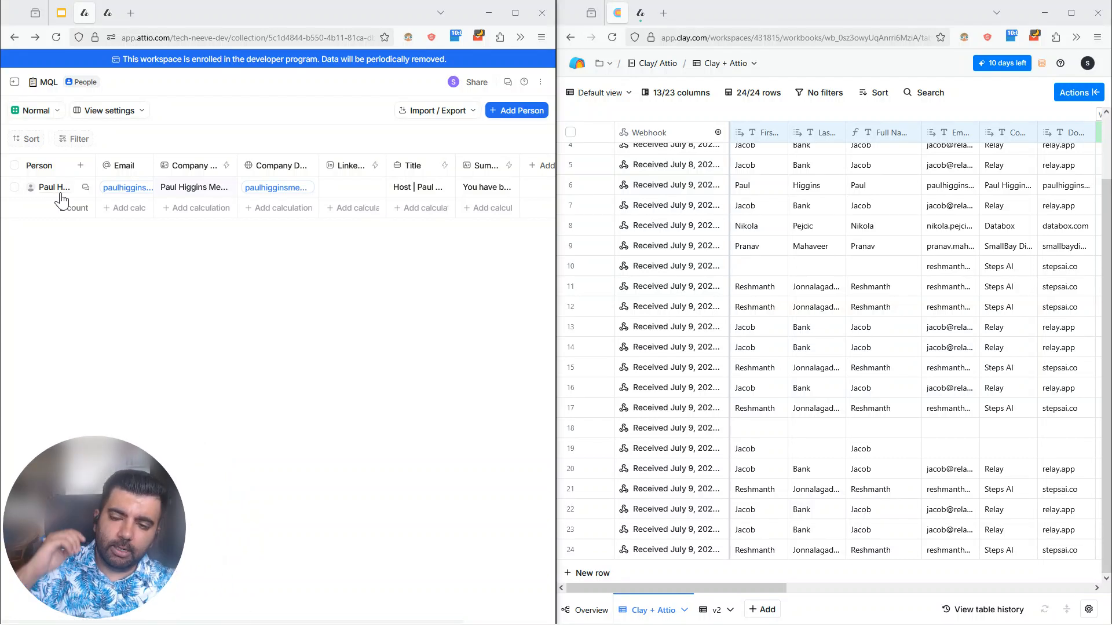
# Step: Review the Clay + Attio table's columns from the contact fields through the LinkedIn enrichment to the HTTP API column
pyautogui.moveTo(62, 188)
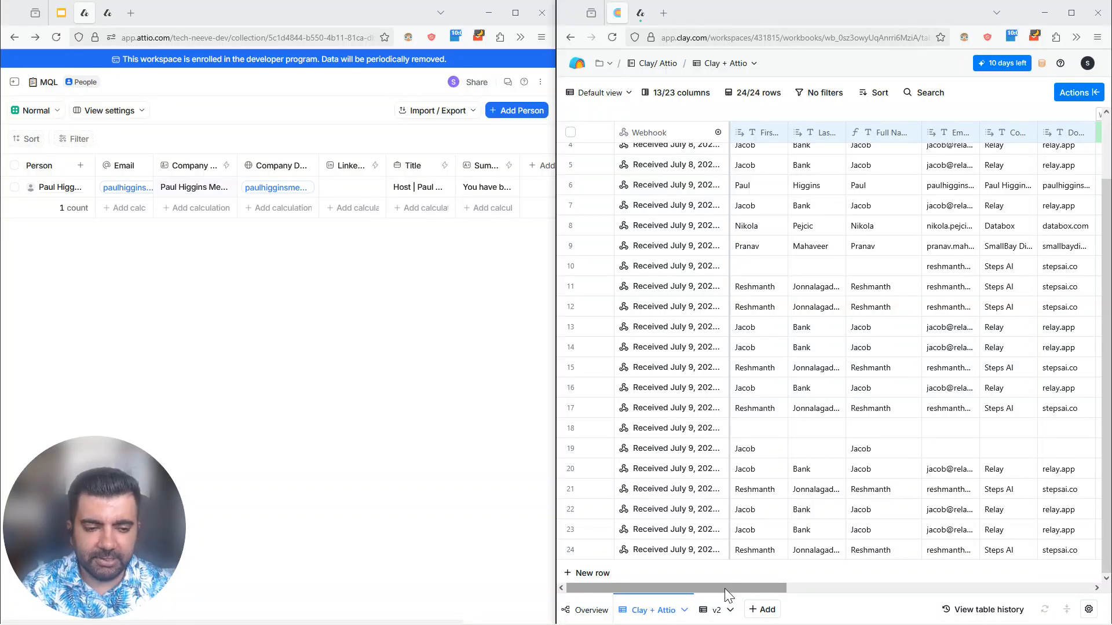
pyautogui.moveTo(725, 588)
pyautogui.mouseDown()
pyautogui.moveTo(743, 582)
pyautogui.moveTo(738, 591)
pyautogui.mouseUp()
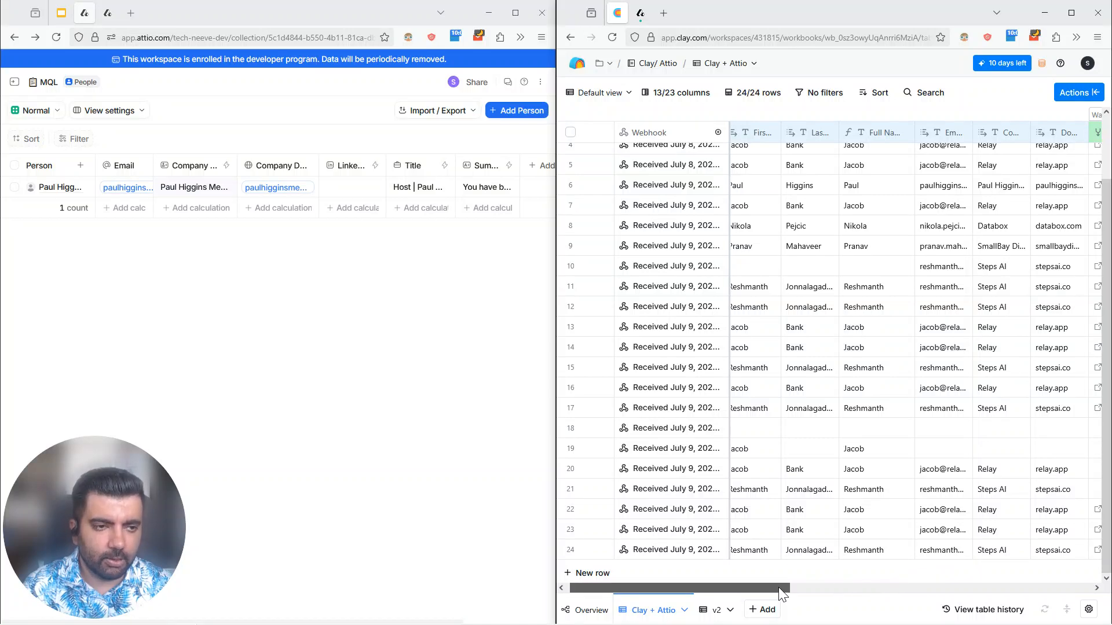
pyautogui.moveTo(780, 589); pyautogui.dragTo(968, 584)
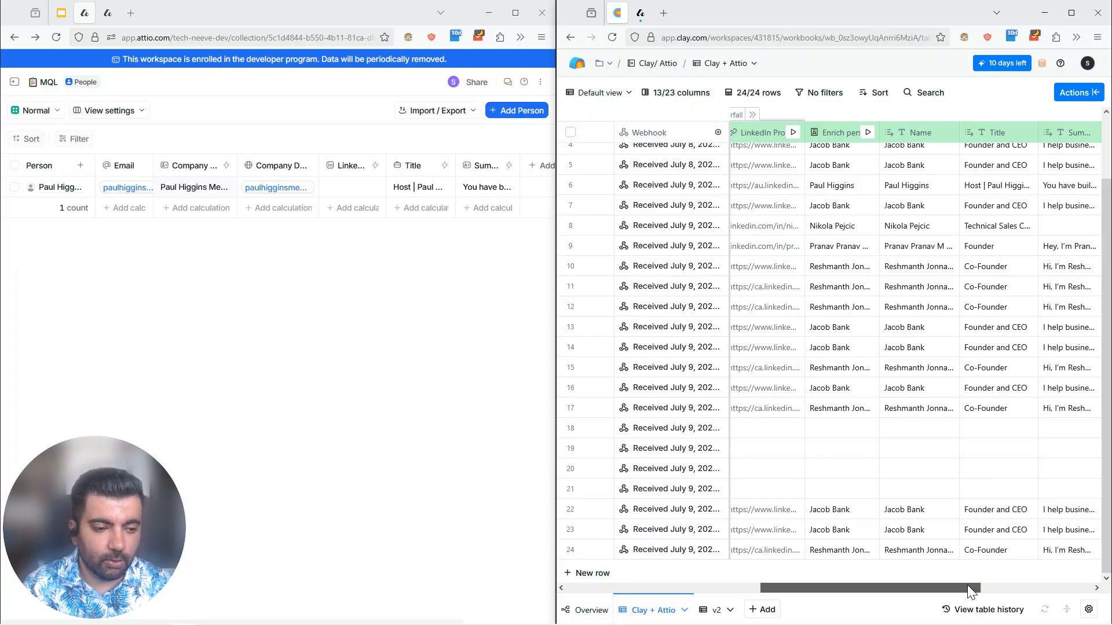
pyautogui.moveTo(968, 586)
pyautogui.mouseDown()
pyautogui.moveTo(989, 586)
pyautogui.moveTo(852, 575)
pyautogui.moveTo(956, 586)
pyautogui.mouseUp()
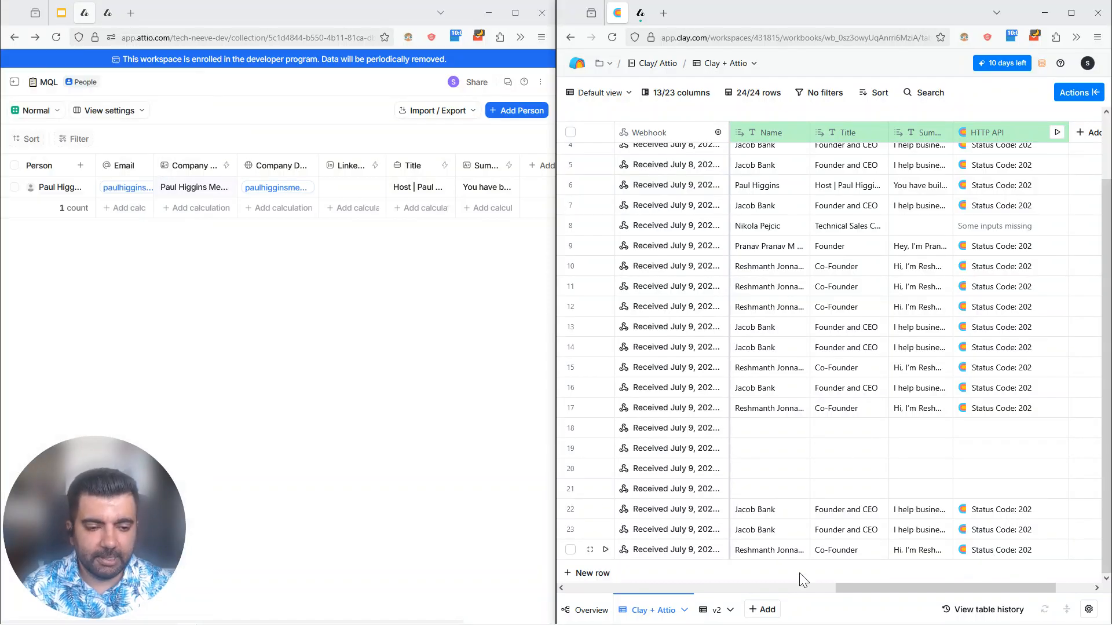
pyautogui.moveTo(849, 589); pyautogui.dragTo(744, 589)
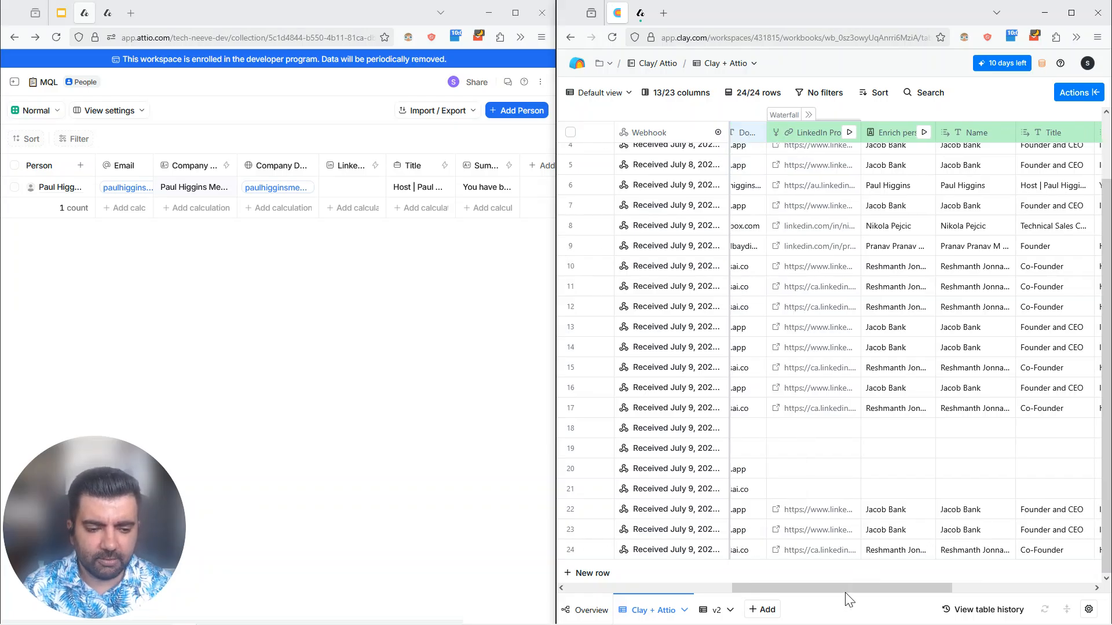
pyautogui.moveTo(846, 589); pyautogui.dragTo(674, 590)
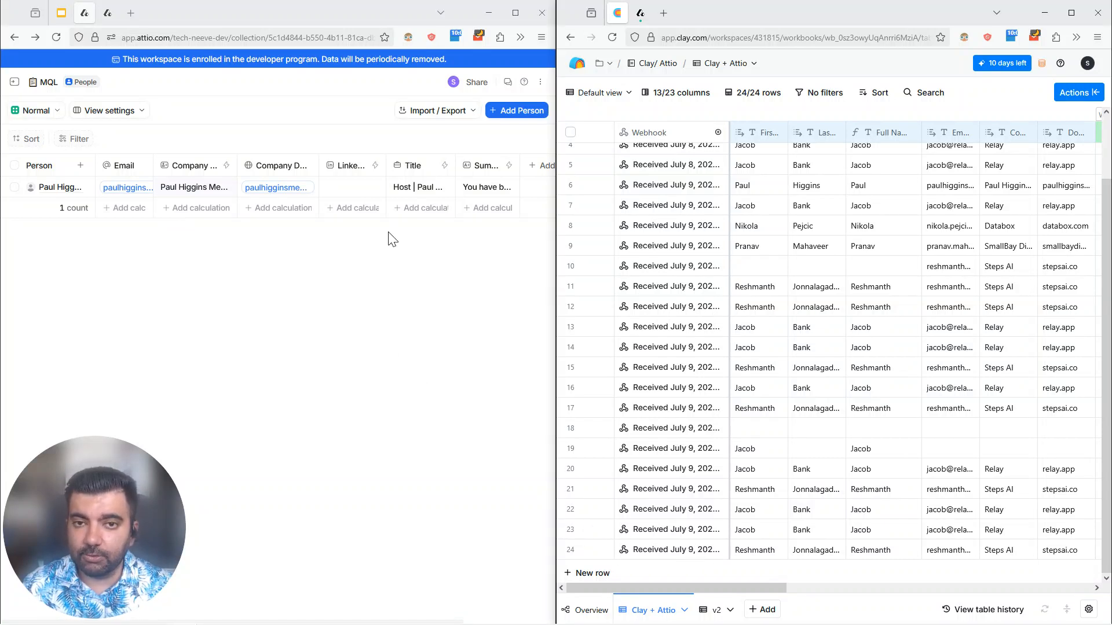
# Step: Add the existing person record with the relay.app domain to the MQL list in Attio
pyautogui.click(516, 108)
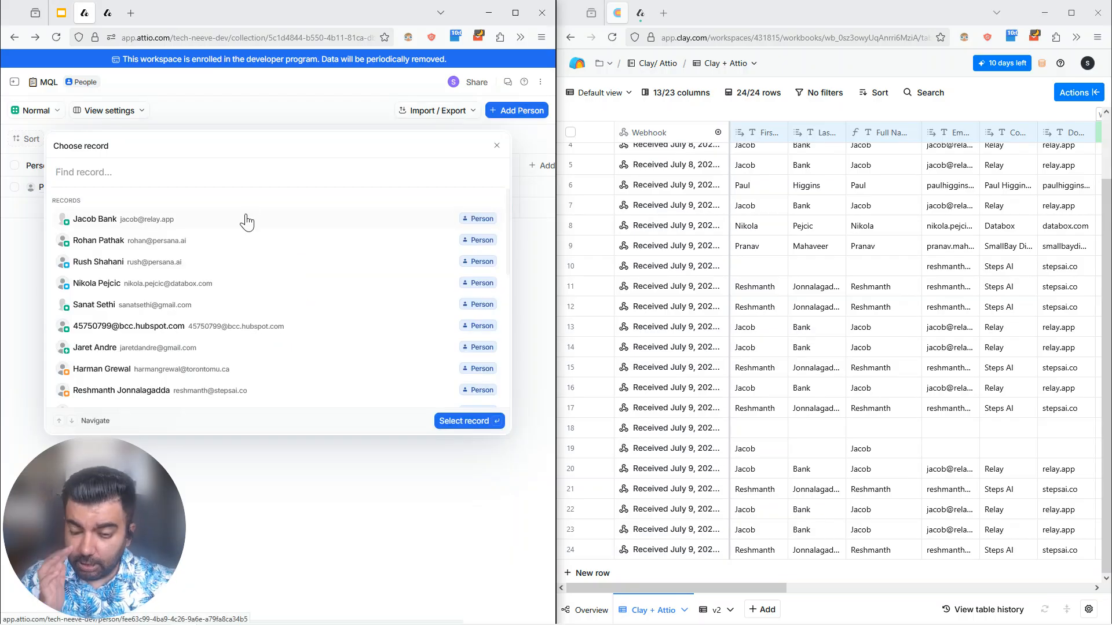
pyautogui.click(247, 219)
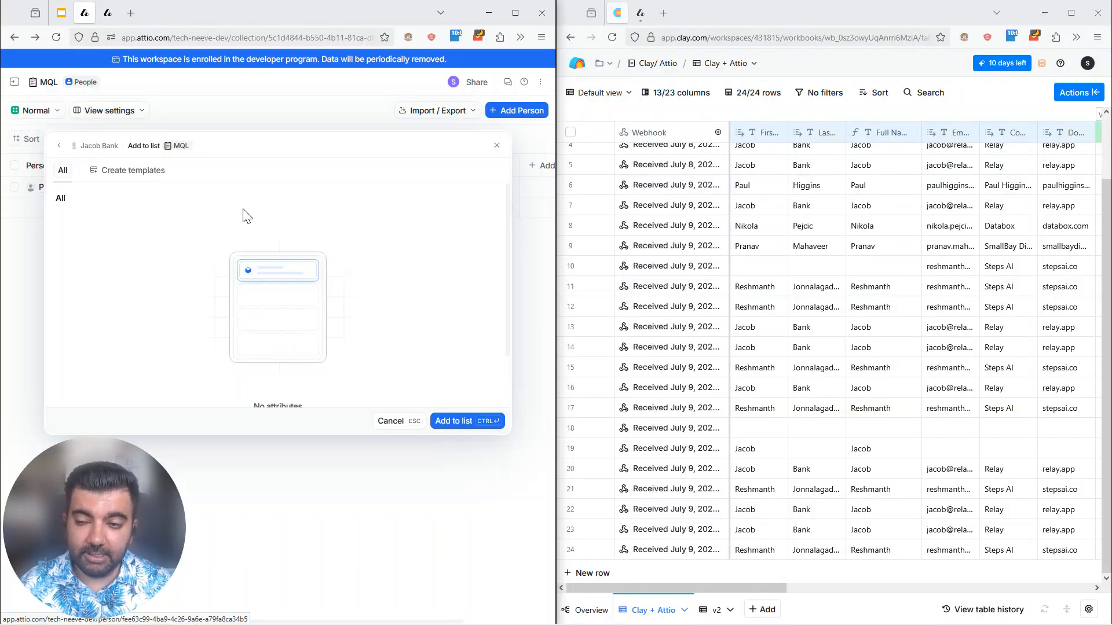
pyautogui.click(444, 424)
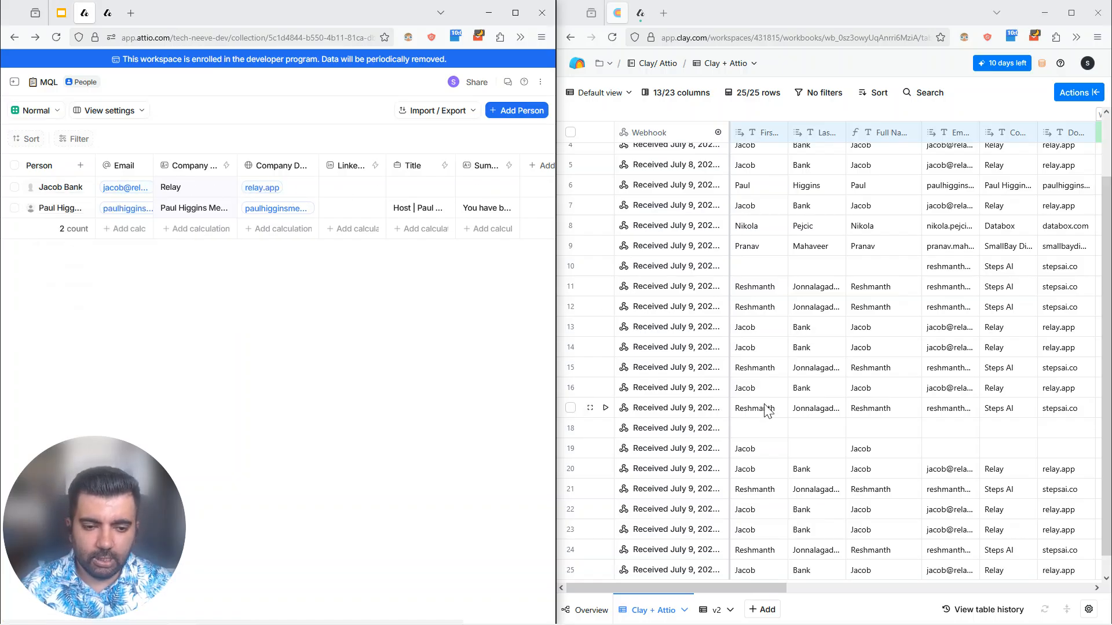
# Step: Examine the newly received row 25 in the Clay table, from its contact fields across to the HTTP API column
pyautogui.scroll(-2, 767, 411)
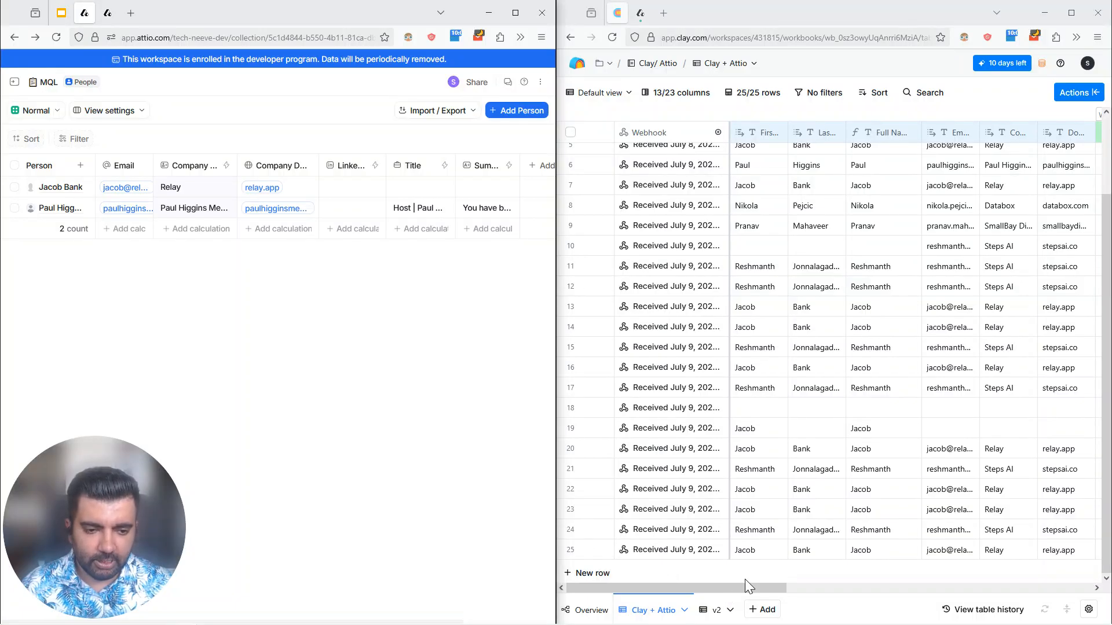
pyautogui.moveTo(745, 586); pyautogui.dragTo(721, 584)
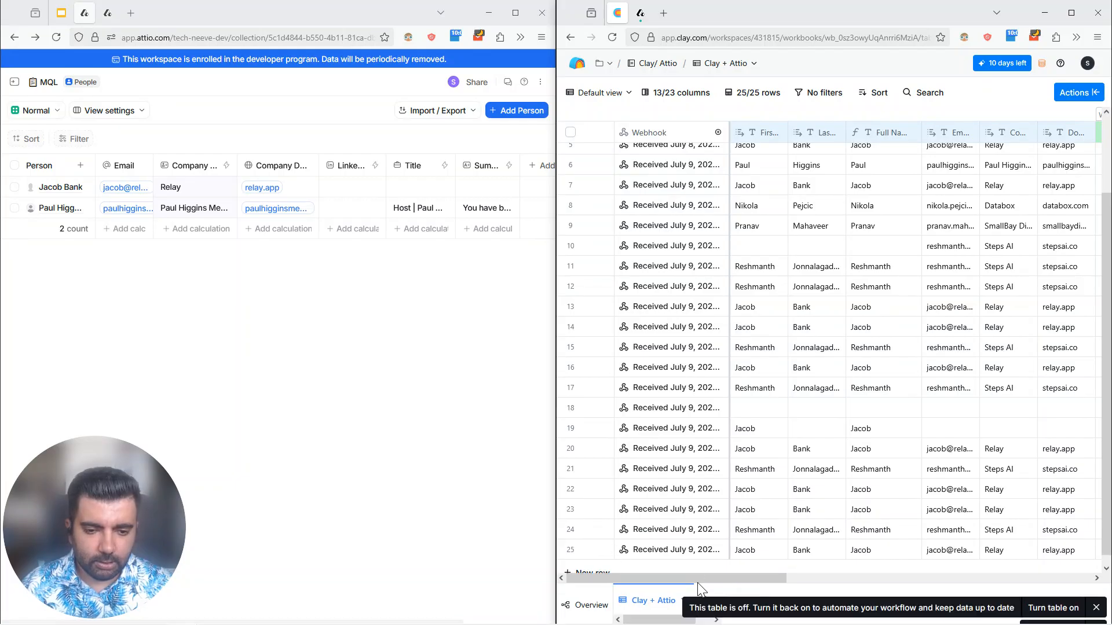
pyautogui.moveTo(692, 578); pyautogui.dragTo(851, 579)
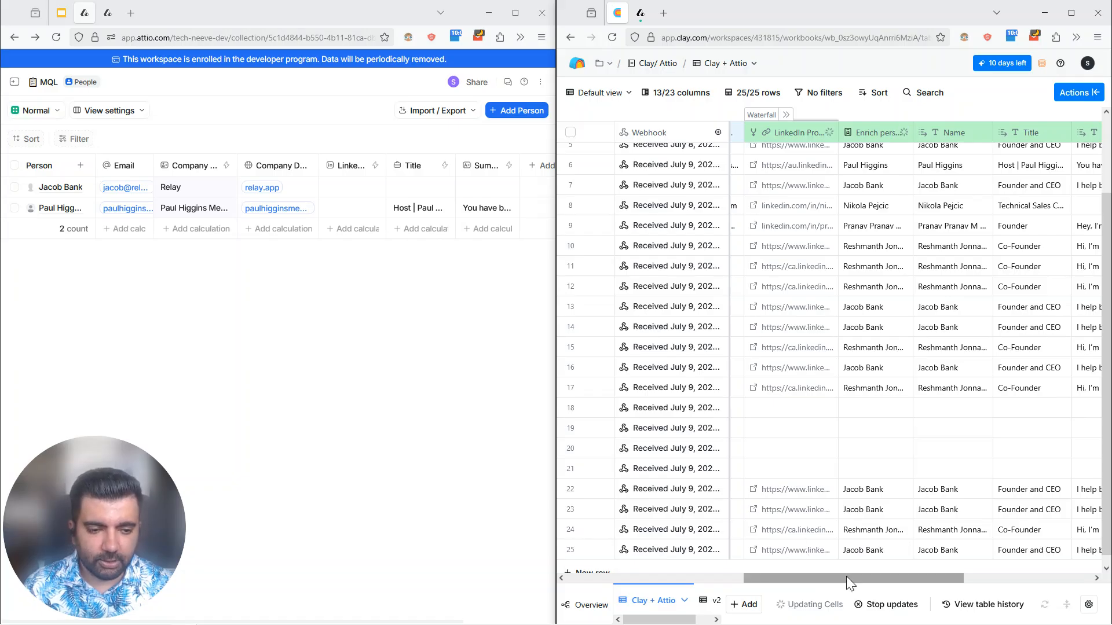
pyautogui.moveTo(846, 575); pyautogui.dragTo(978, 576)
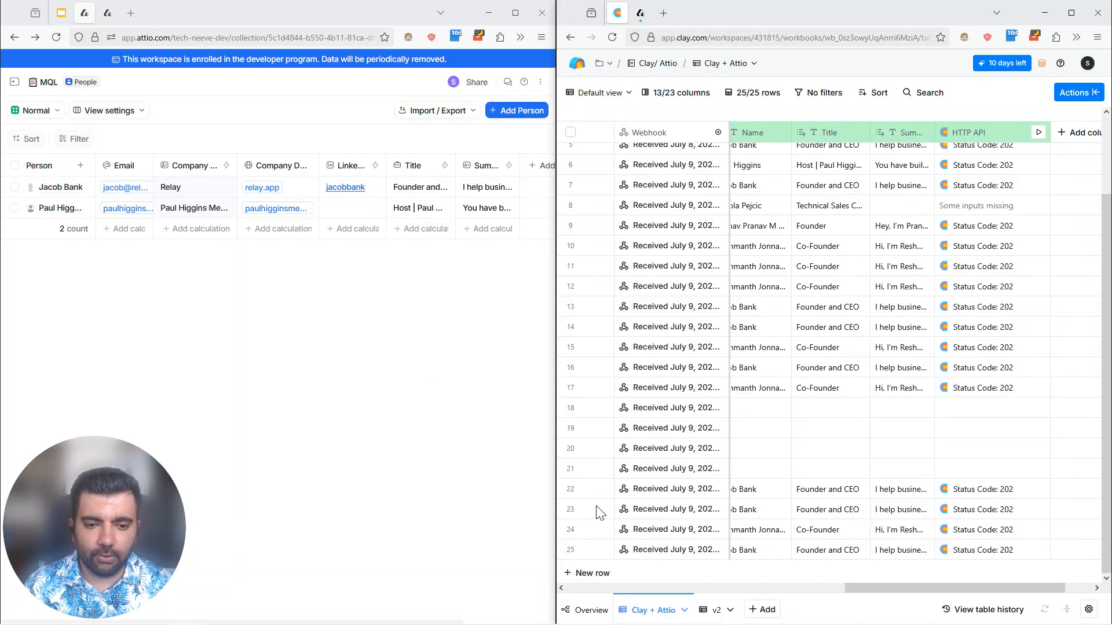
pyautogui.click(672, 587)
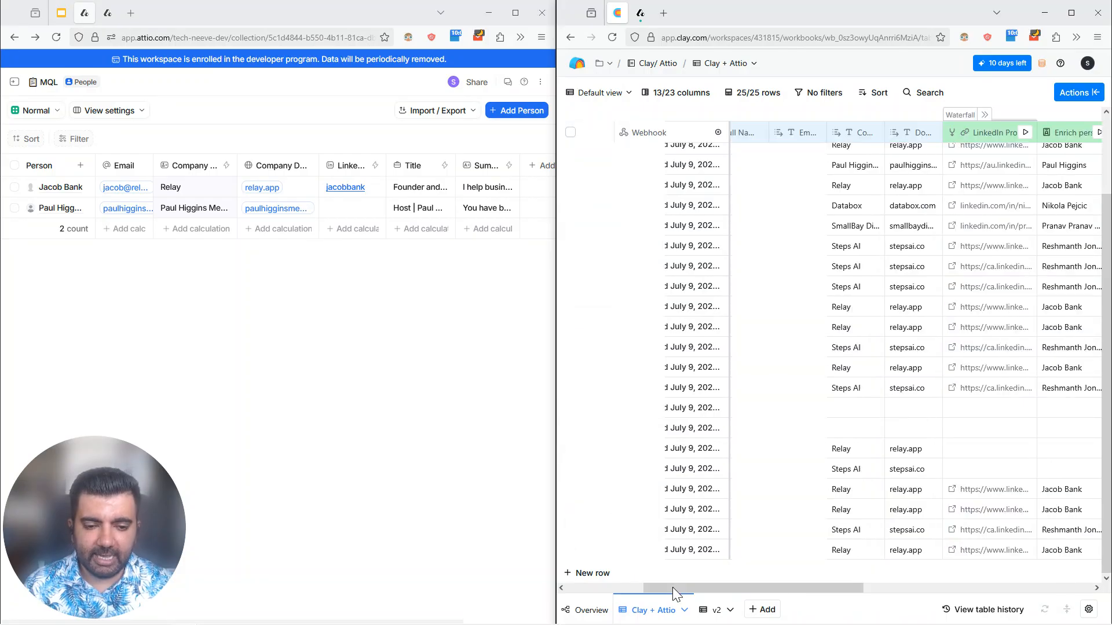
# Step: Turn on automatic updates for the Clay + Attio table and continue without running the out-of-date cells
pyautogui.click(1046, 609)
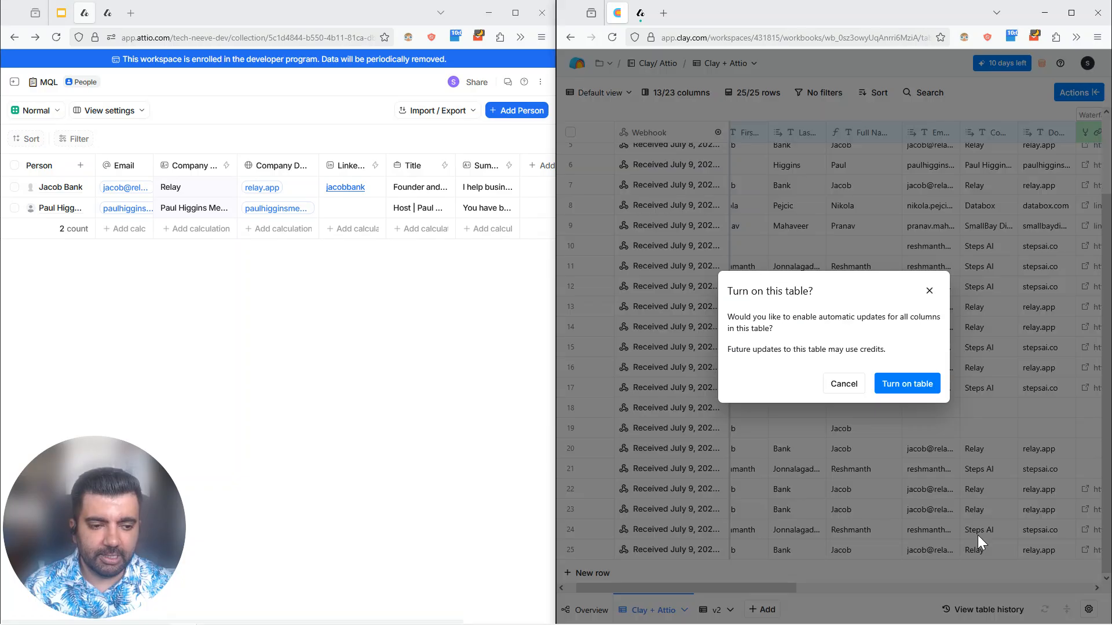
pyautogui.click(904, 384)
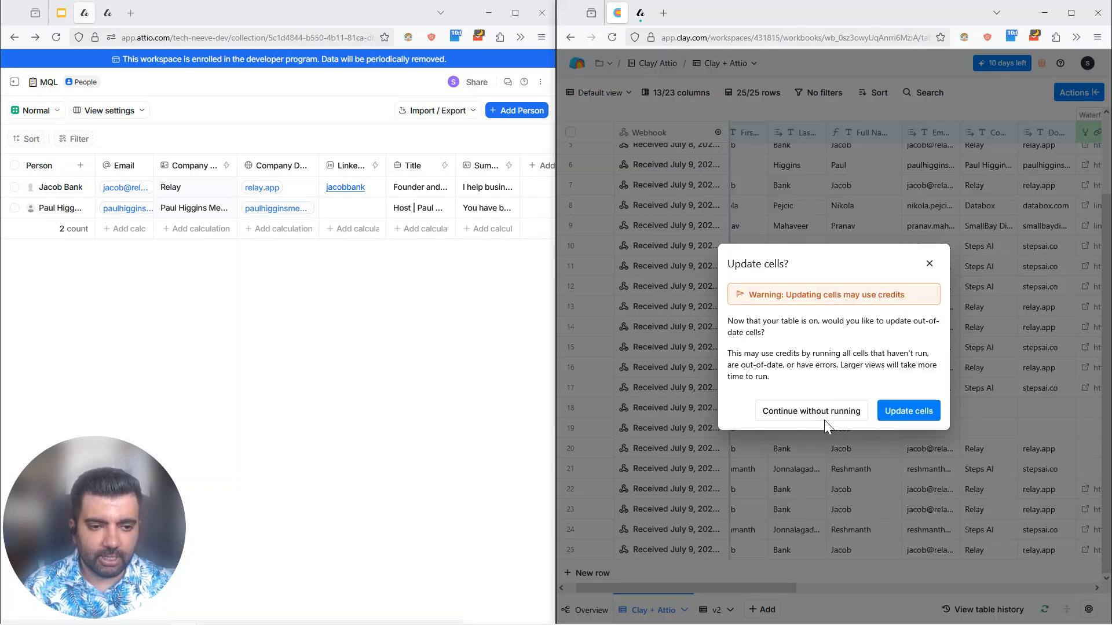
pyautogui.click(811, 412)
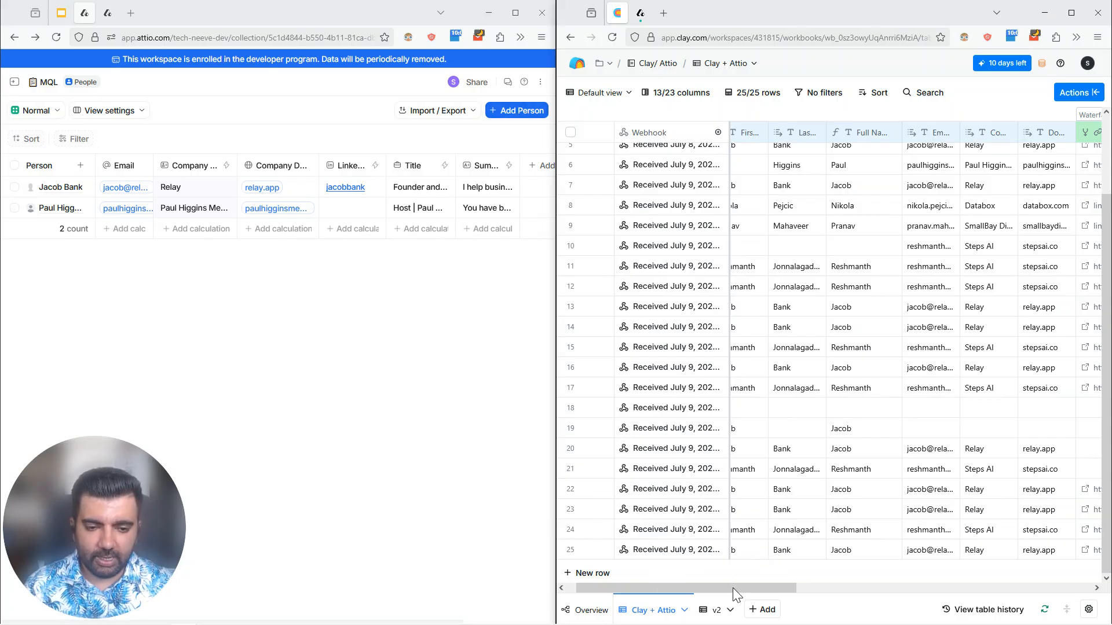
pyautogui.moveTo(732, 588); pyautogui.dragTo(698, 587)
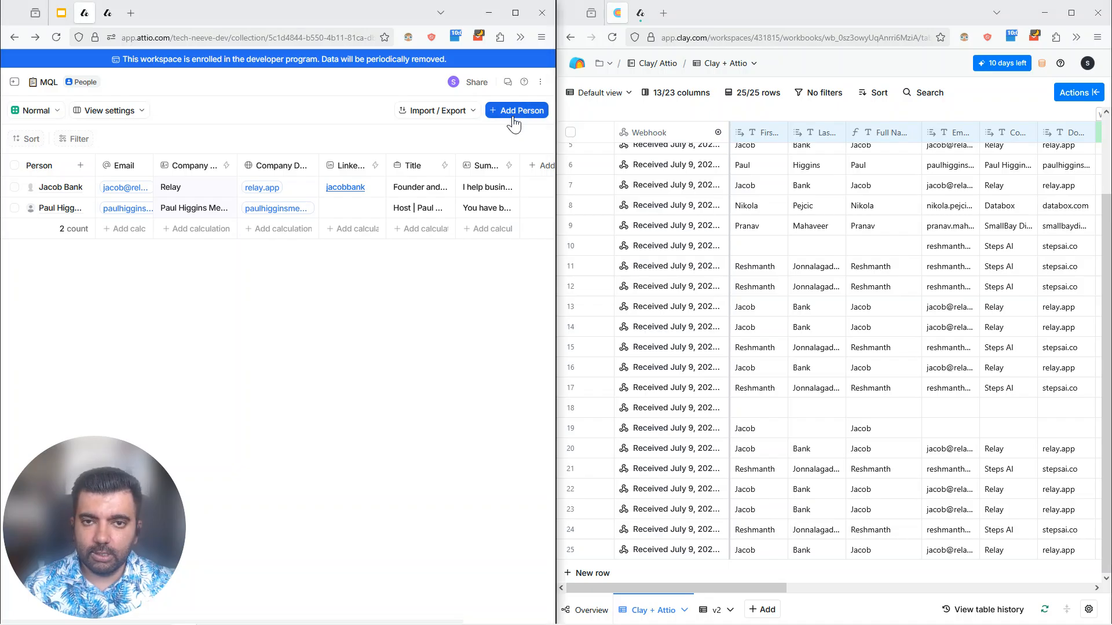
# Step: Find the person record with the stepsai.co e-mail by first name and add it to the MQL list in Attio
pyautogui.click(494, 125)
pyautogui.write('res')
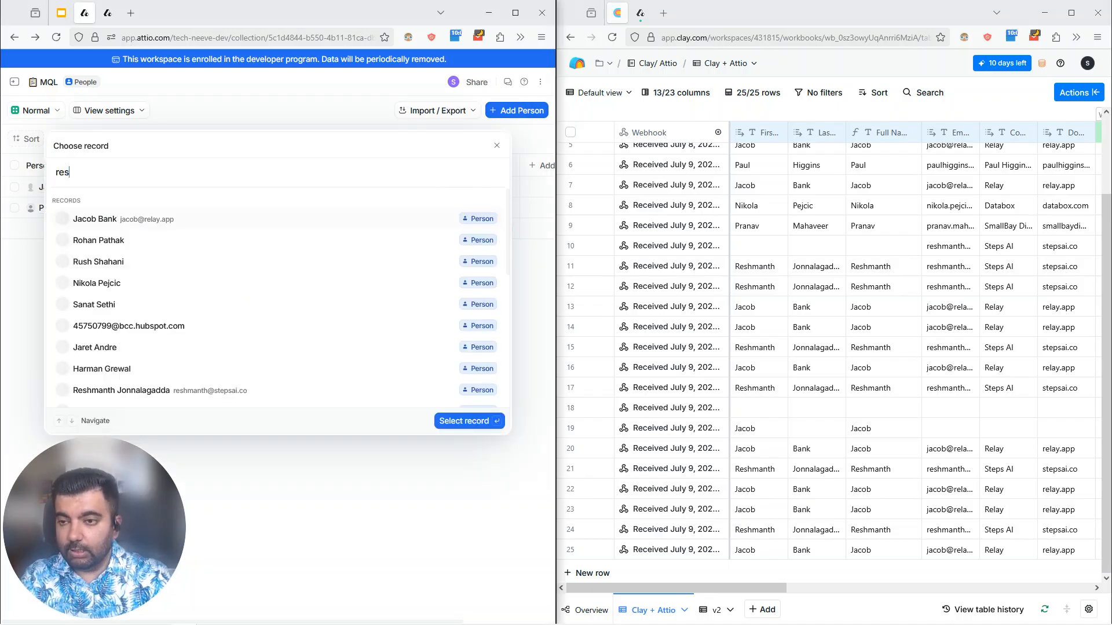
pyautogui.write('hm')
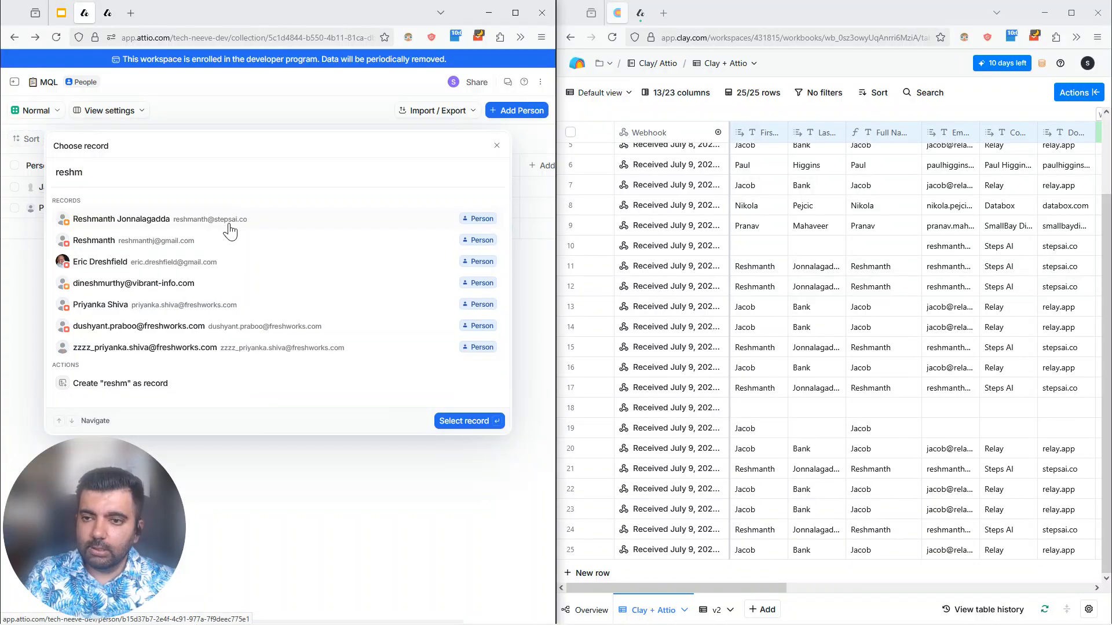
pyautogui.click(230, 230)
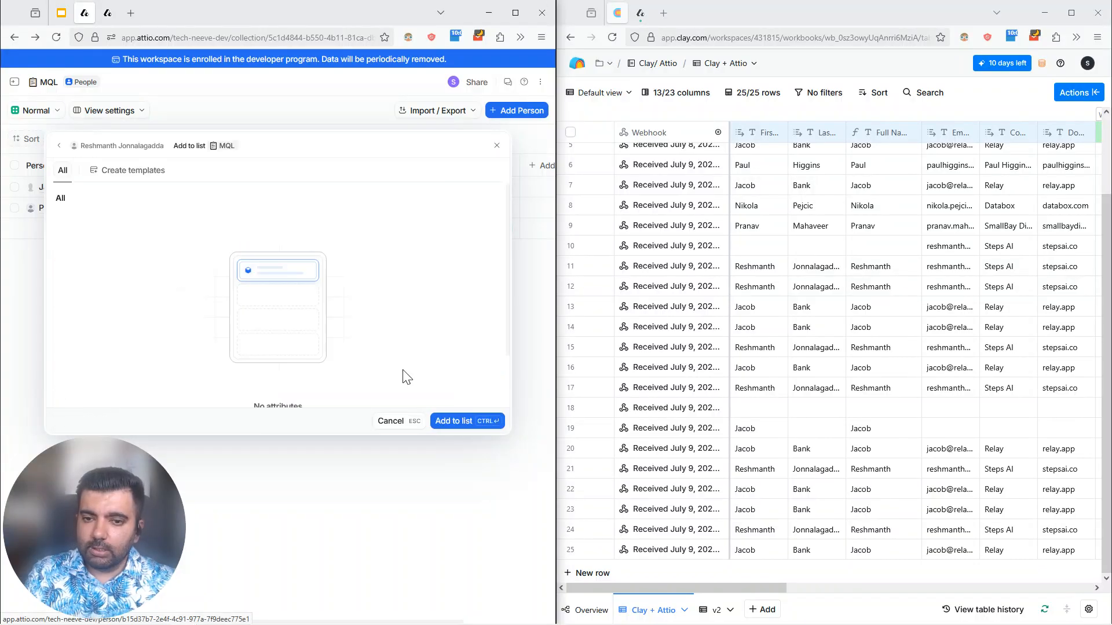
pyautogui.click(460, 430)
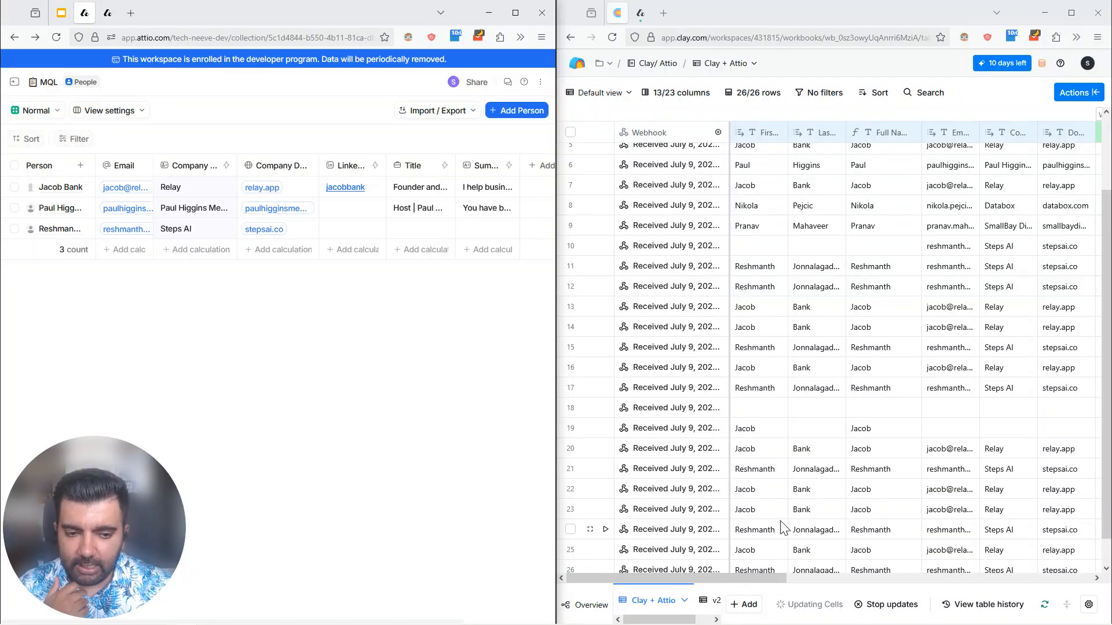
# Step: Follow the new row 26 in the Clay table through the LinkedIn profile, person enrichment and HTTP API columns
pyautogui.scroll(-2, 781, 527)
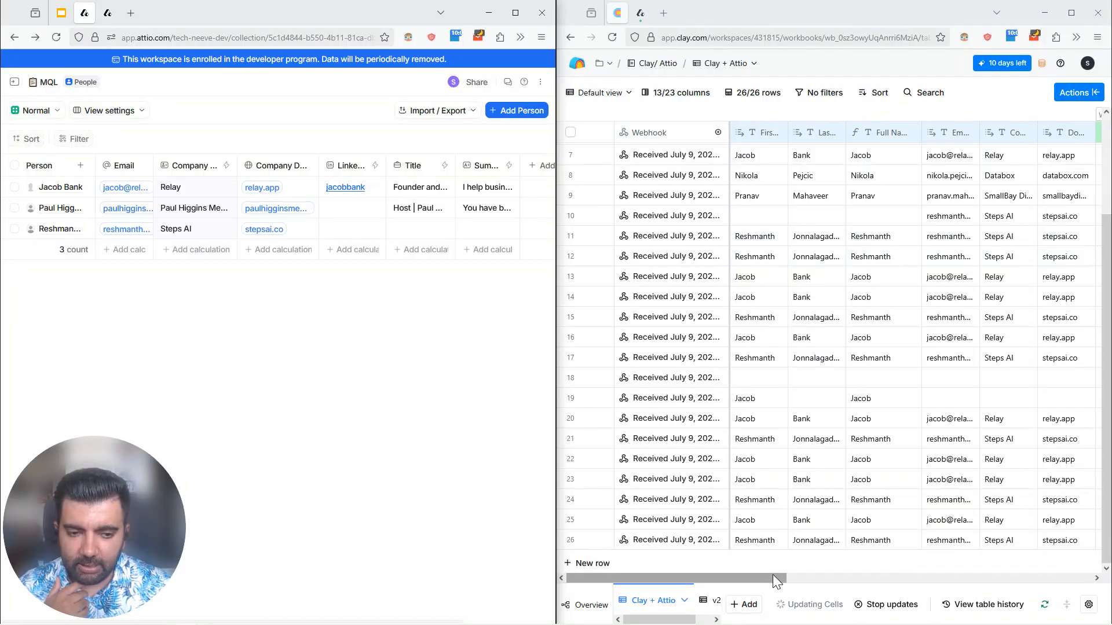
pyautogui.moveTo(772, 574); pyautogui.dragTo(858, 562)
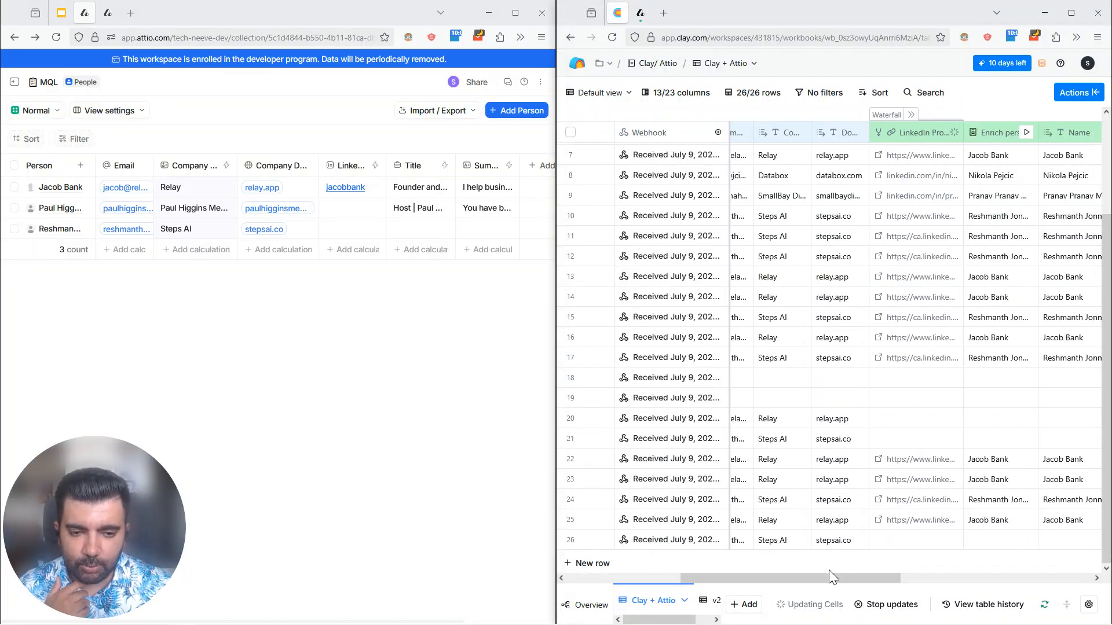
pyautogui.moveTo(766, 578); pyautogui.dragTo(811, 576)
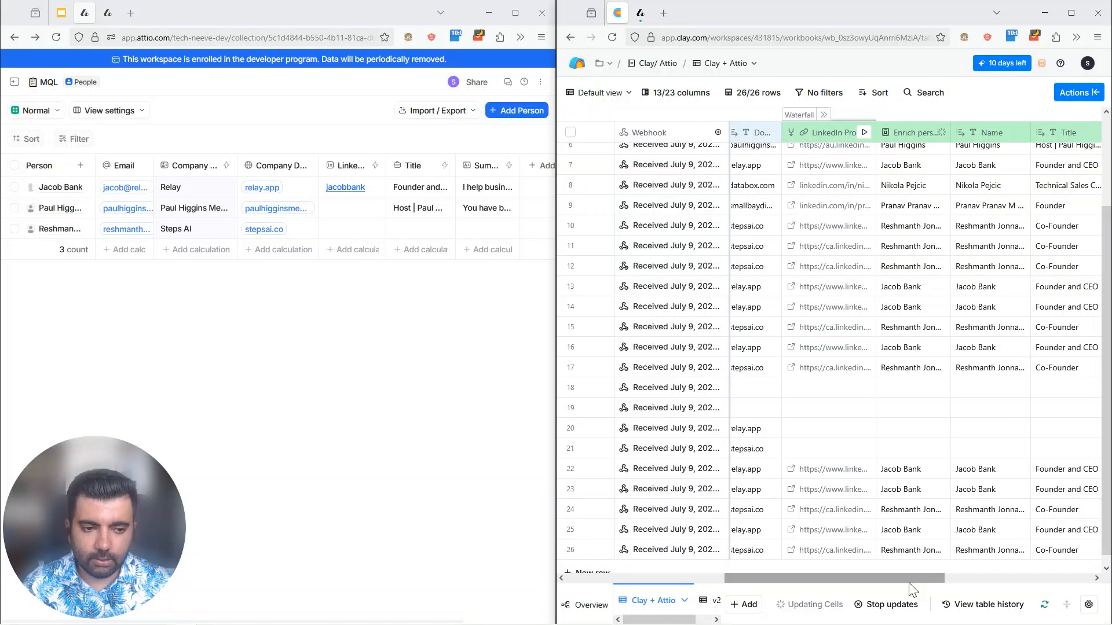
pyautogui.moveTo(910, 579); pyautogui.dragTo(1020, 579)
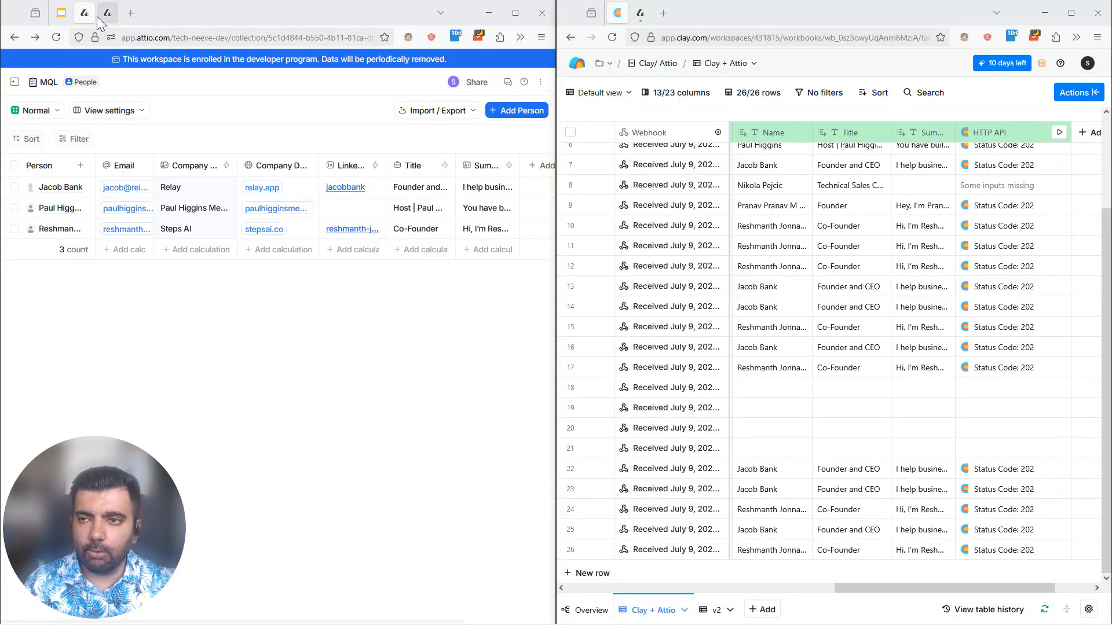
# Step: Consult the Attio + Clay process slide and inspect the Send HTTP request inputs in the Attio → Clay workflow run
pyautogui.click(61, 12)
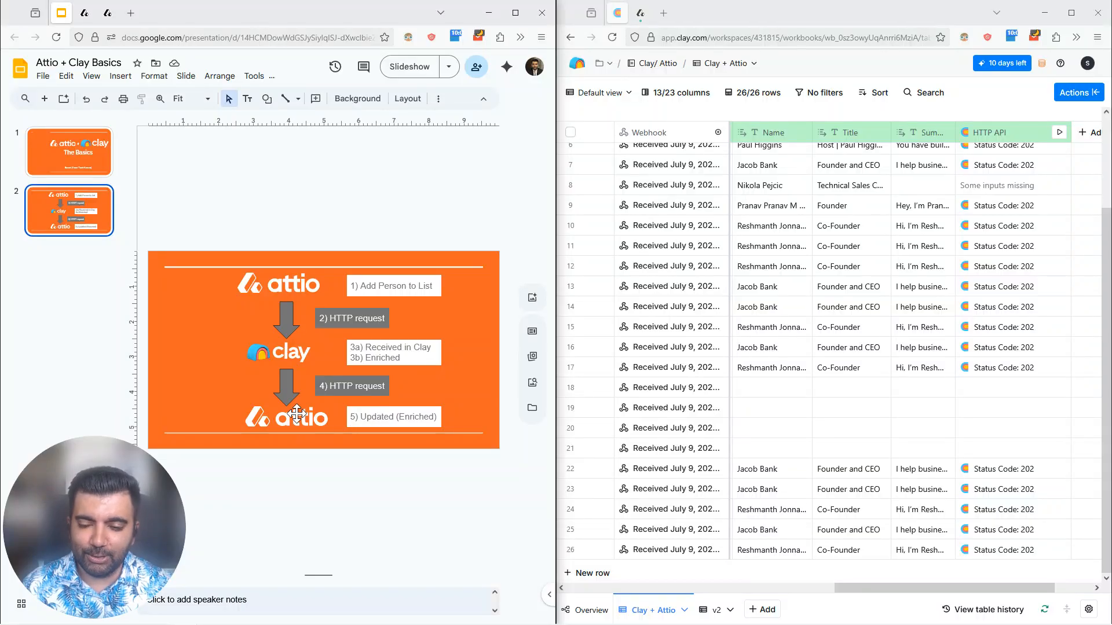
pyautogui.click(107, 17)
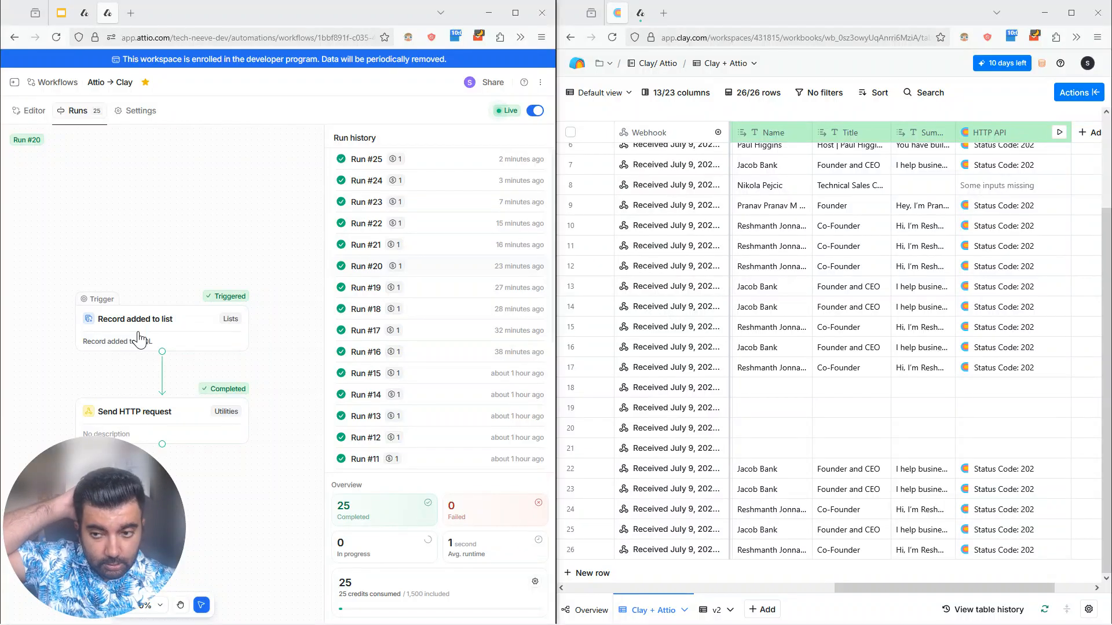
pyautogui.click(165, 415)
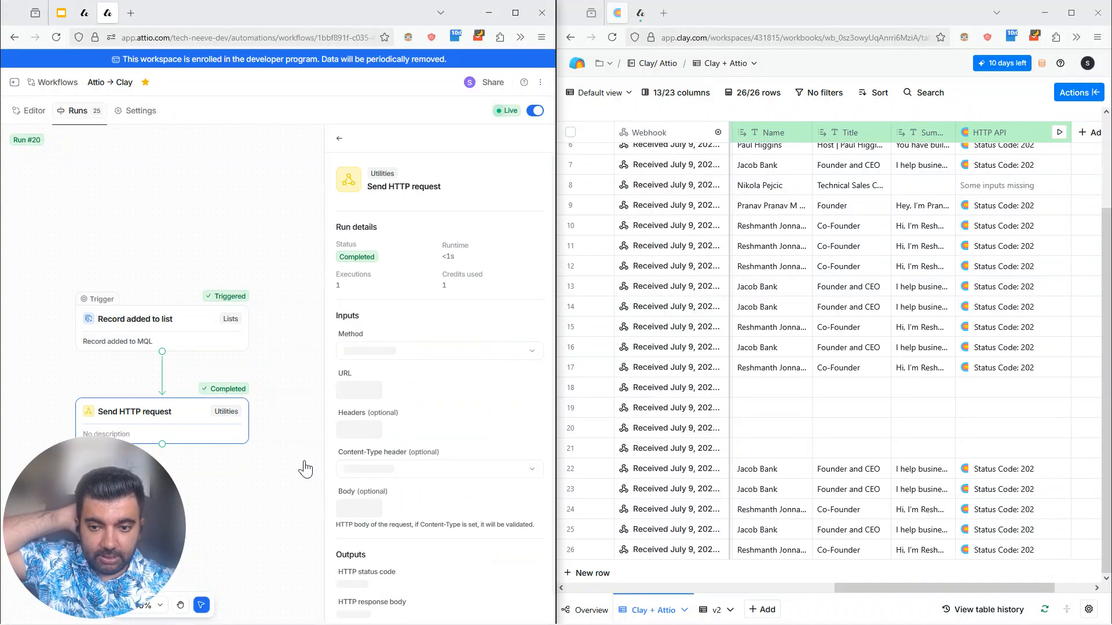
pyautogui.scroll(-1, 417, 461)
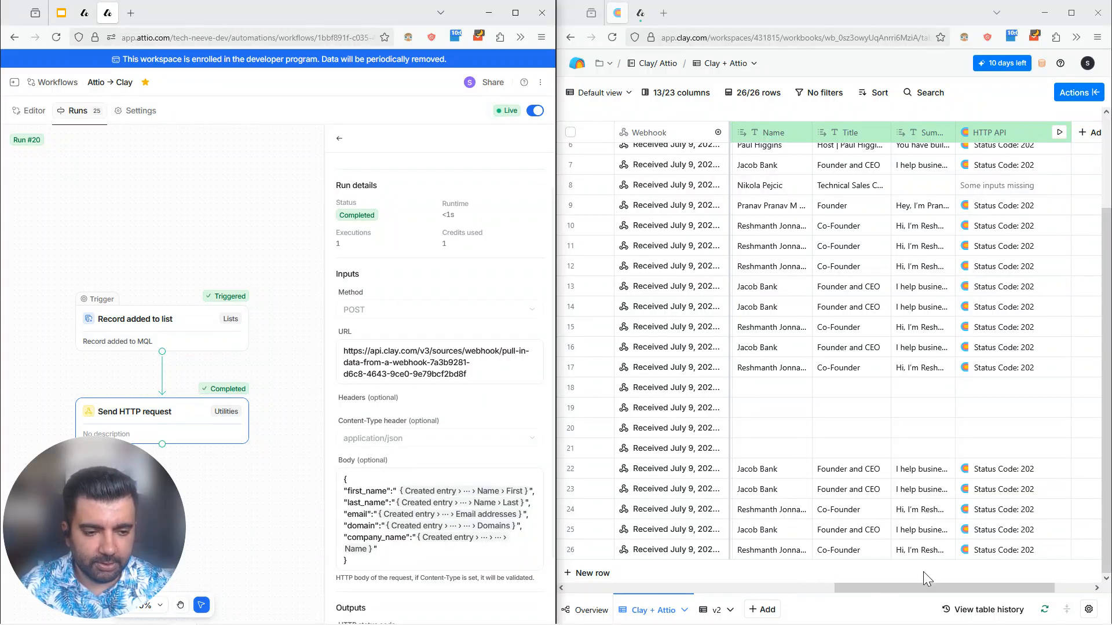
# Step: Inspect the Webhook received, Parse JSON and Create or update record blocks in the Clay → Attio workflow run
pyautogui.click(640, 13)
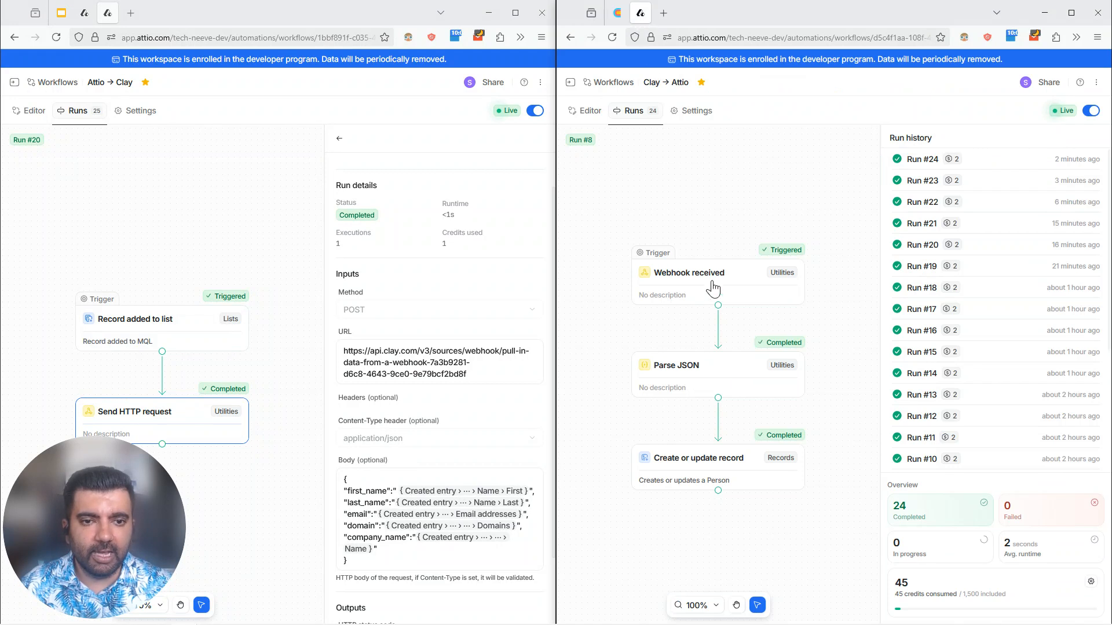
pyautogui.click(706, 288)
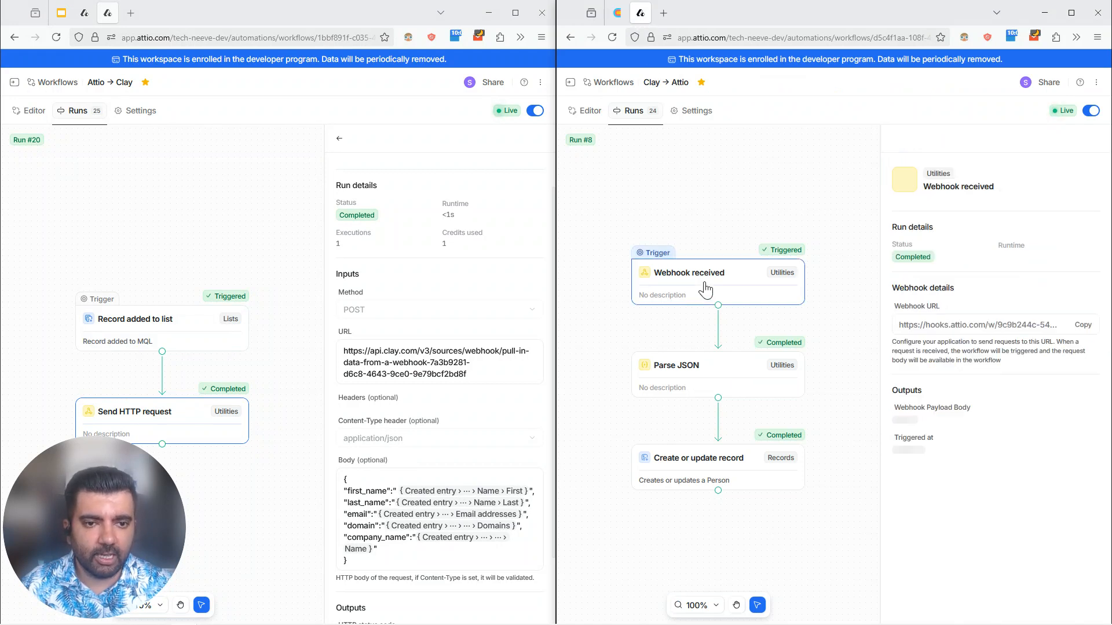
pyautogui.click(743, 389)
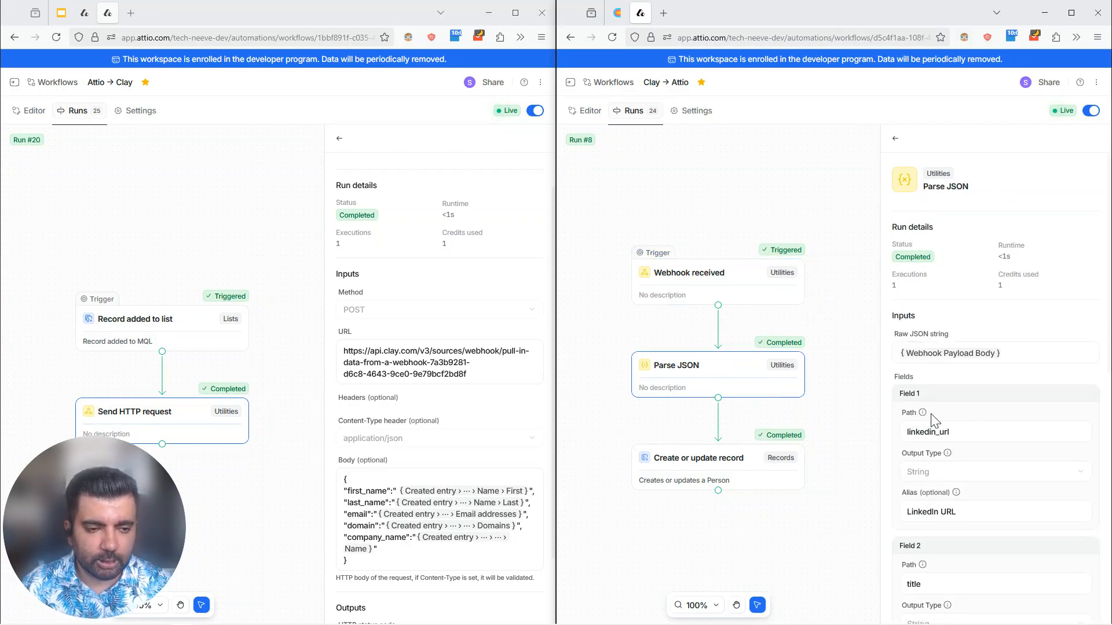
pyautogui.click(773, 480)
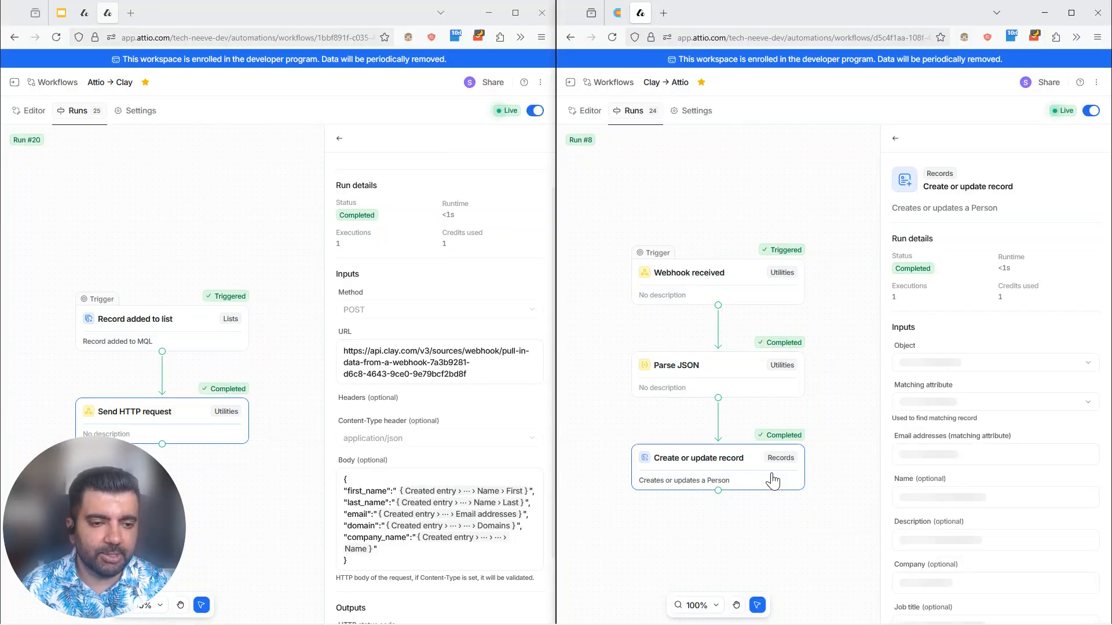